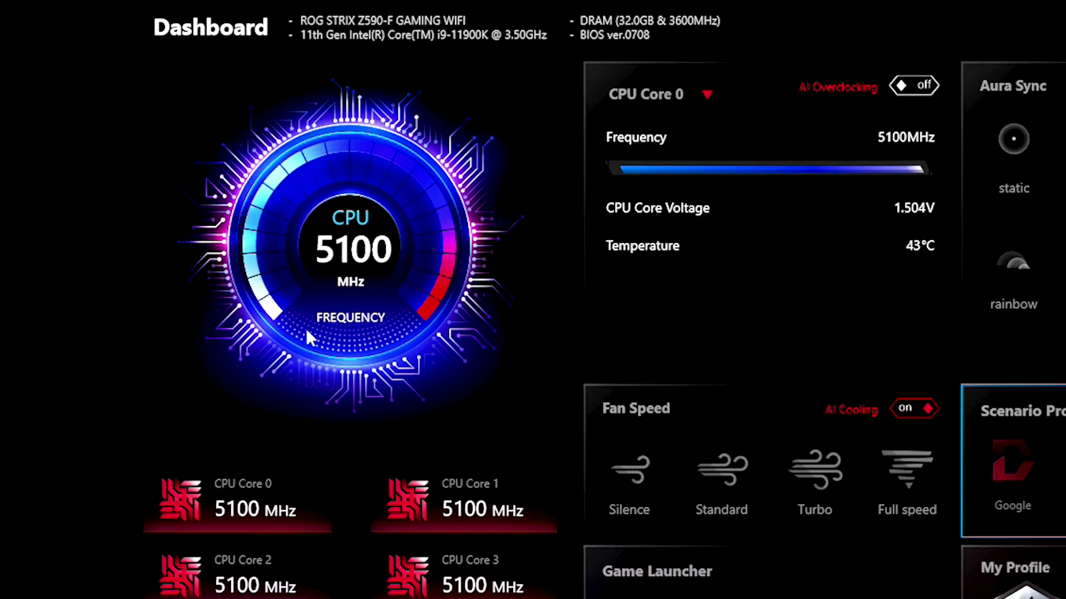
pyautogui.scroll(-2, 388, 475)
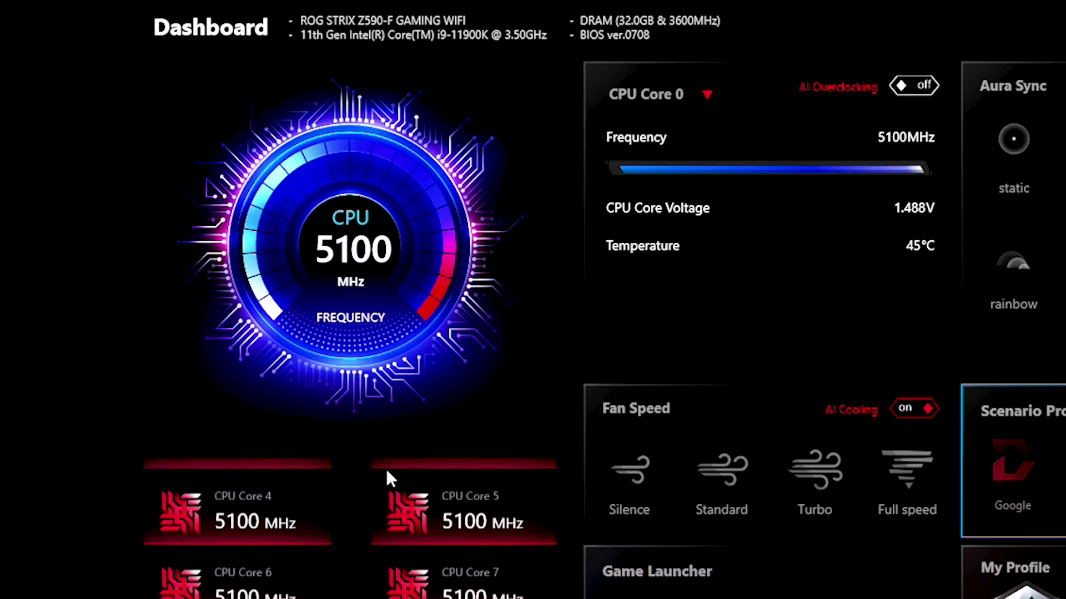
pyautogui.scroll(-1, 388, 475)
pyautogui.scroll(-2, 388, 475)
pyautogui.scroll(1, 418, 324)
pyautogui.scroll(-1, 411, 337)
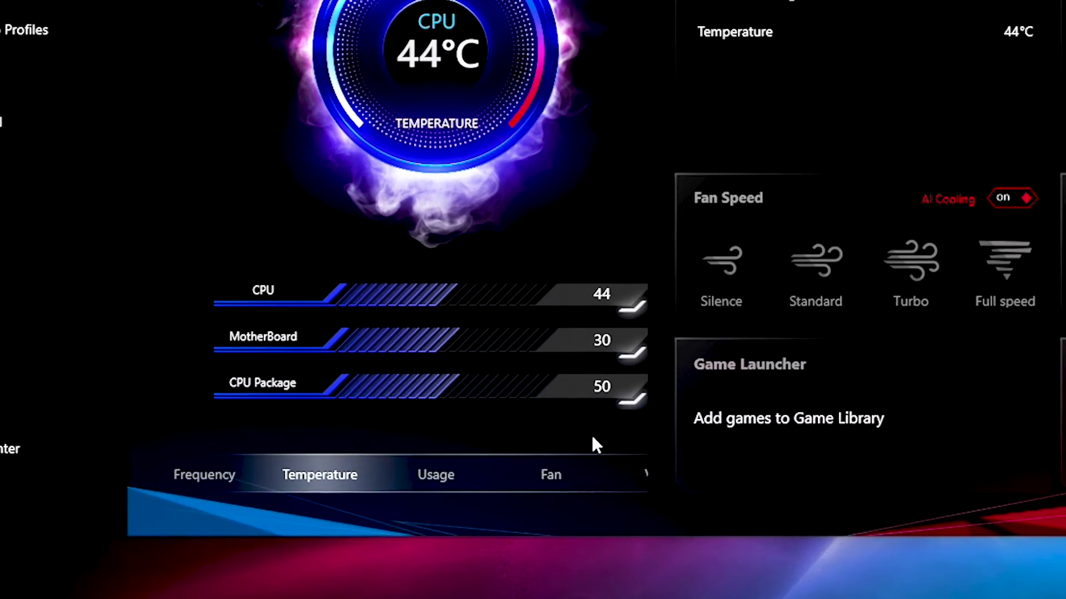
# Check the CPU usage and fan speed tabs, ending on the 1.504 V voltage reading
pyautogui.click(481, 496)
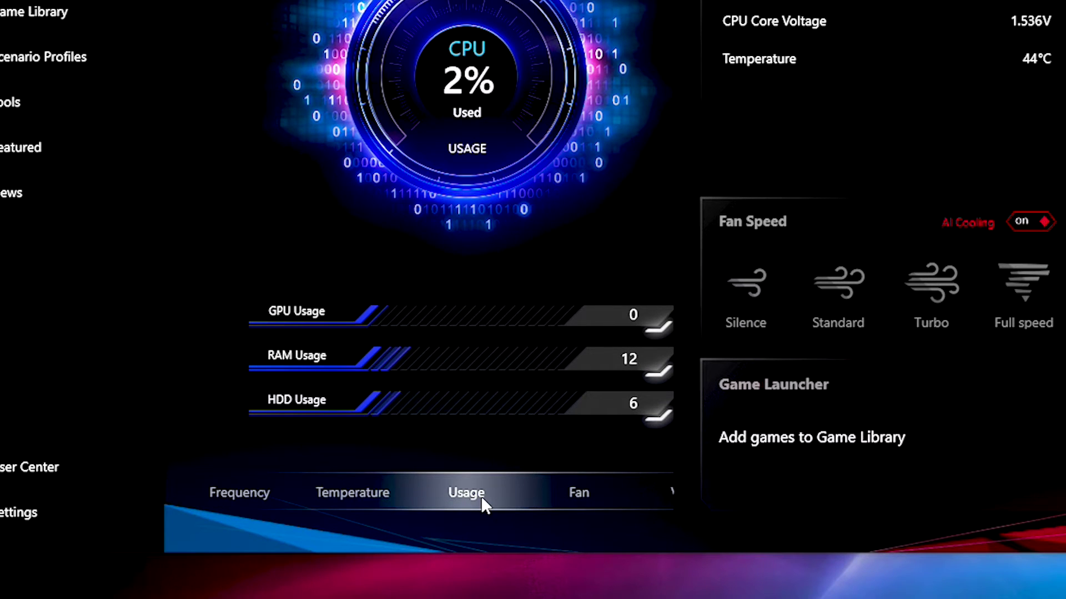
pyautogui.click(579, 493)
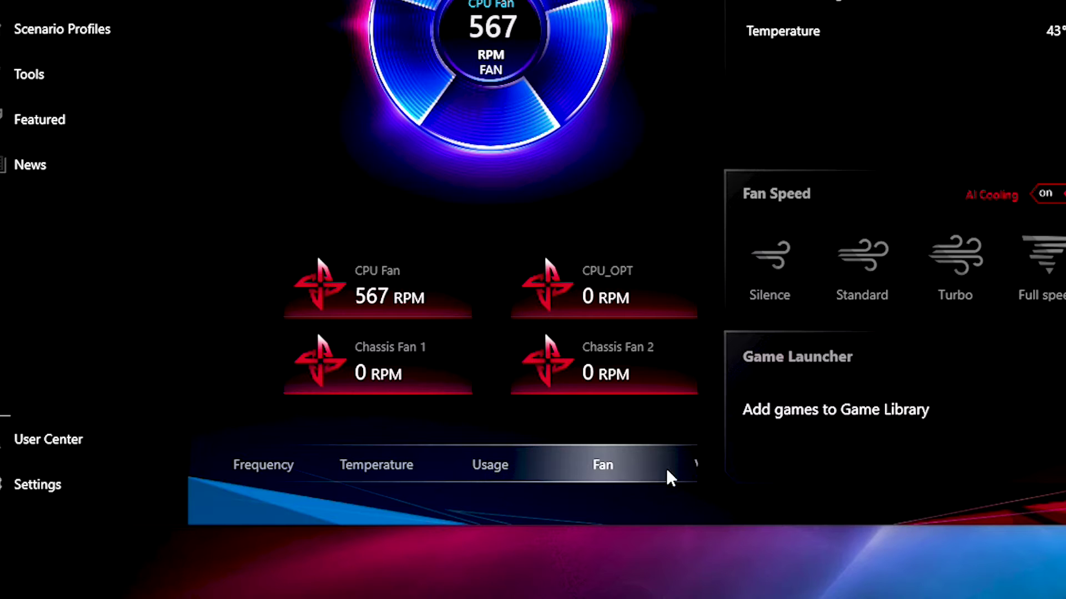
pyautogui.click(691, 465)
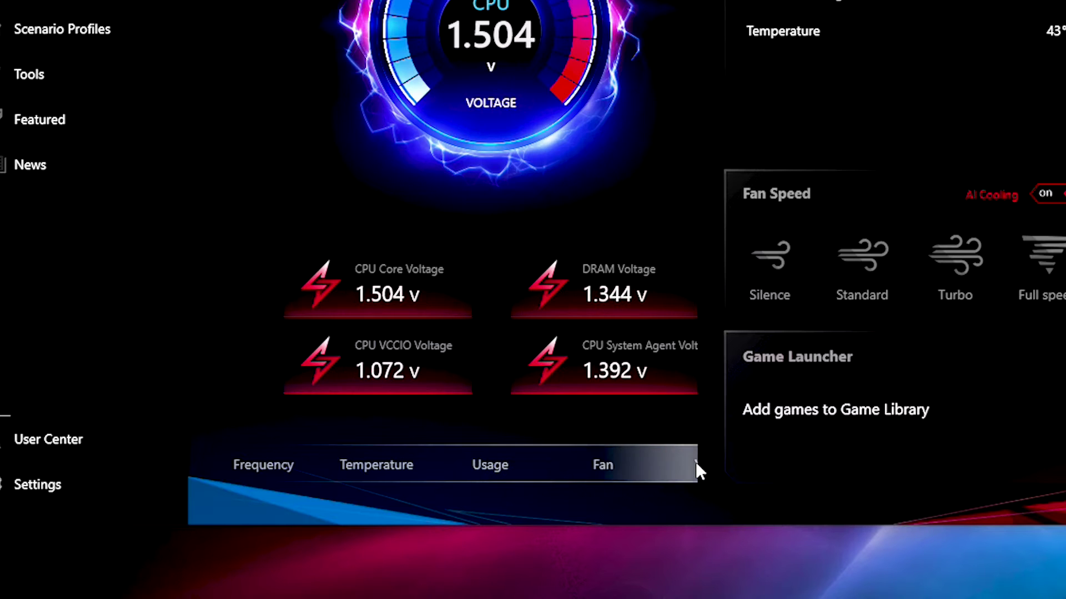
pyautogui.click(591, 465)
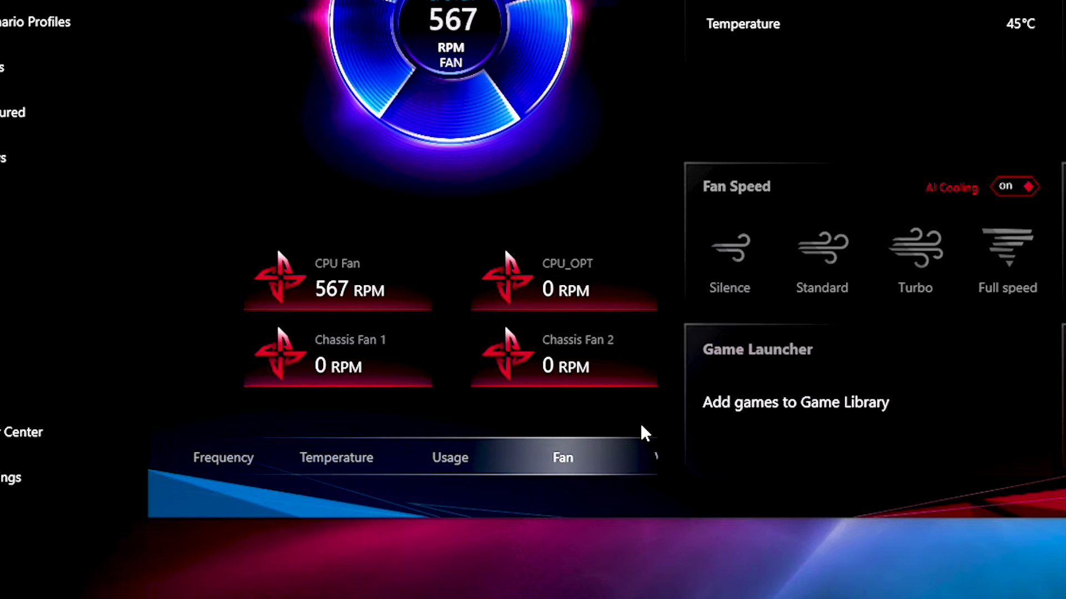
pyautogui.scroll(-2, 505, 399)
pyautogui.scroll(-1, 489, 349)
pyautogui.scroll(-1, 494, 345)
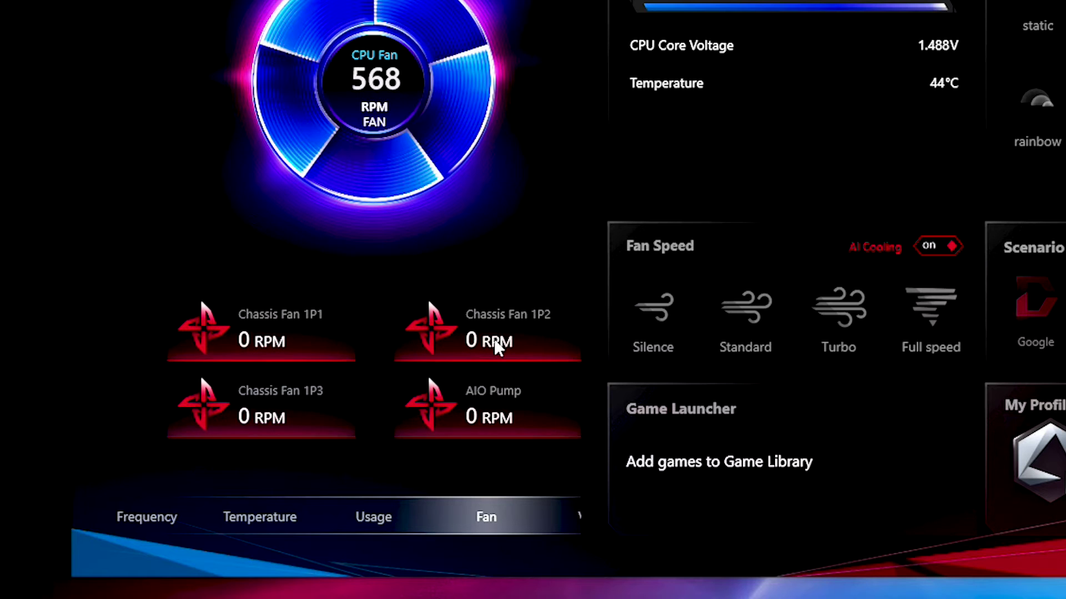
pyautogui.scroll(1, 495, 347)
pyautogui.click(579, 517)
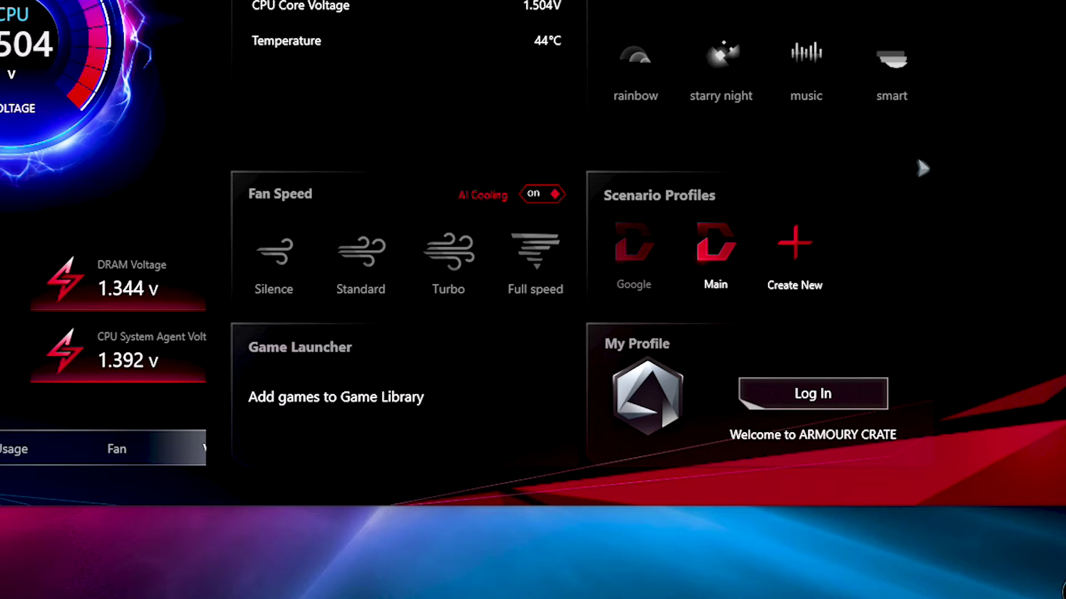
pyautogui.moveTo(714, 194)
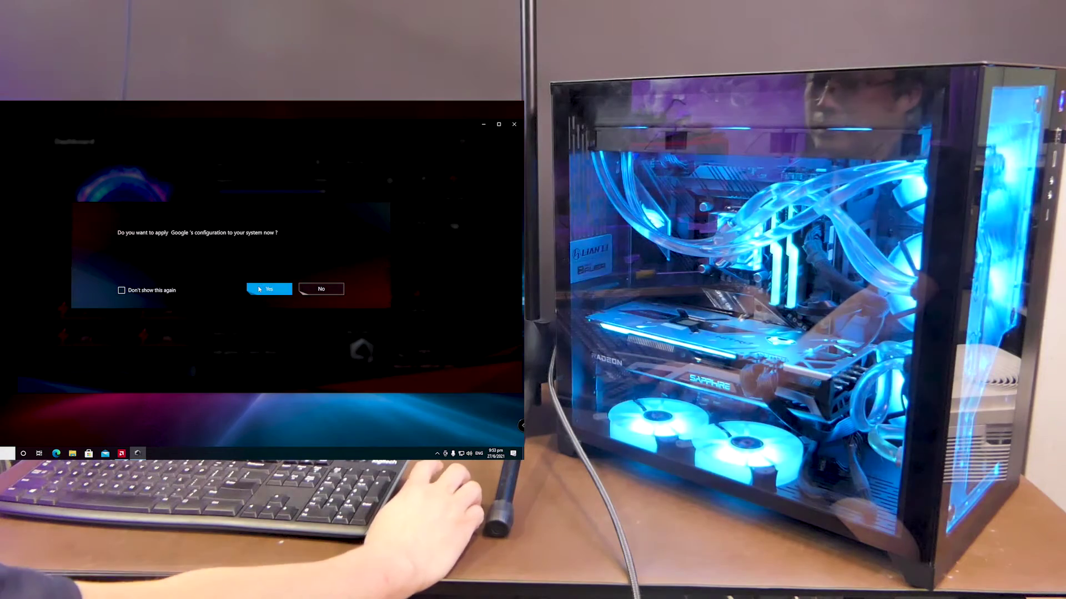
# Confirm the Google profile, then select and confirm applying the Main scenario profile
pyautogui.click(269, 288)
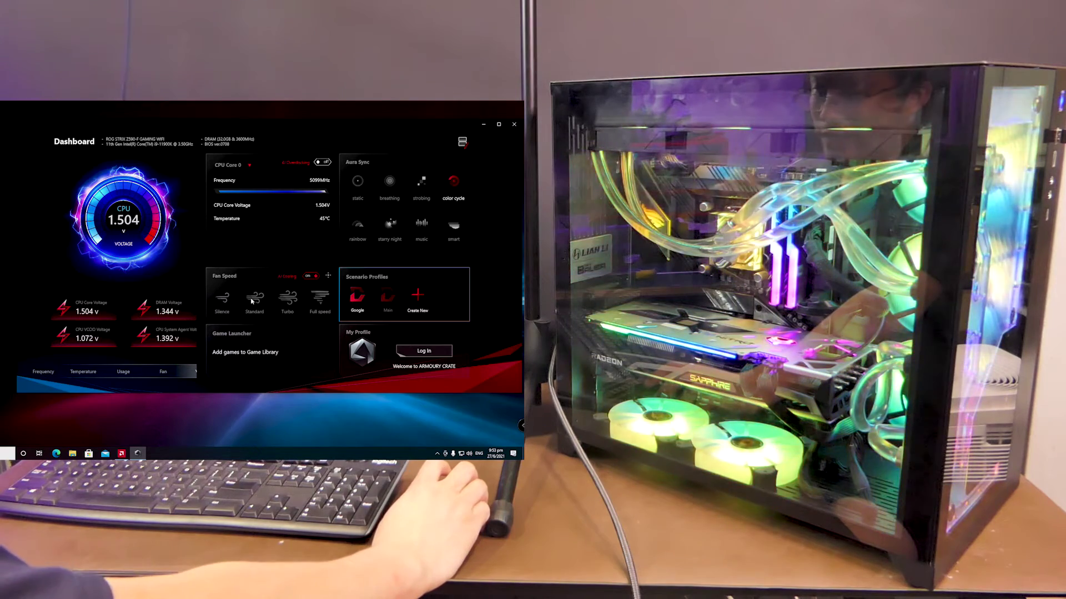
pyautogui.click(388, 296)
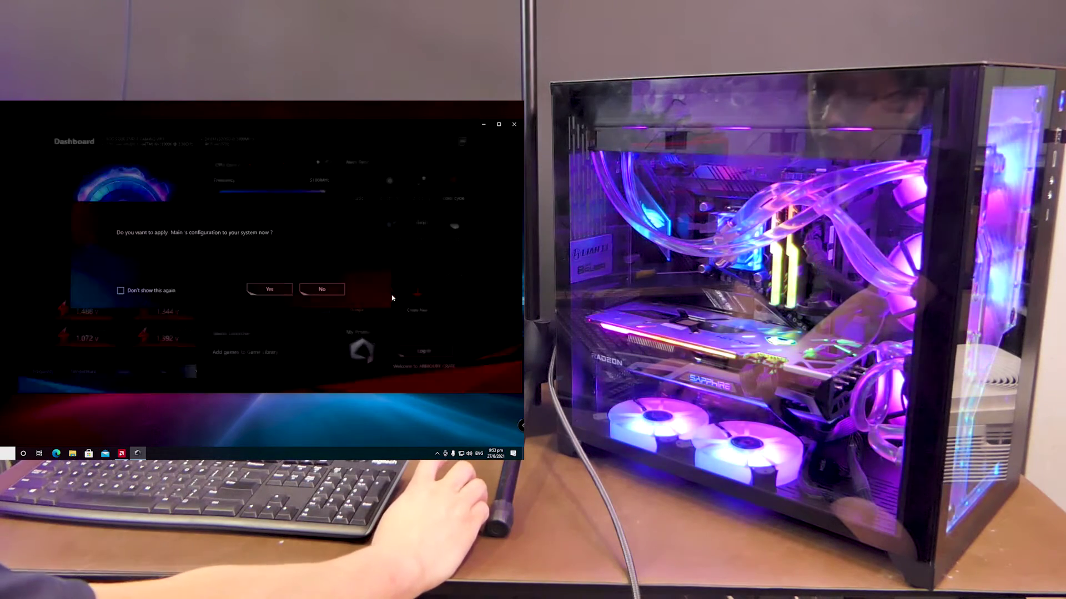
pyautogui.click(268, 289)
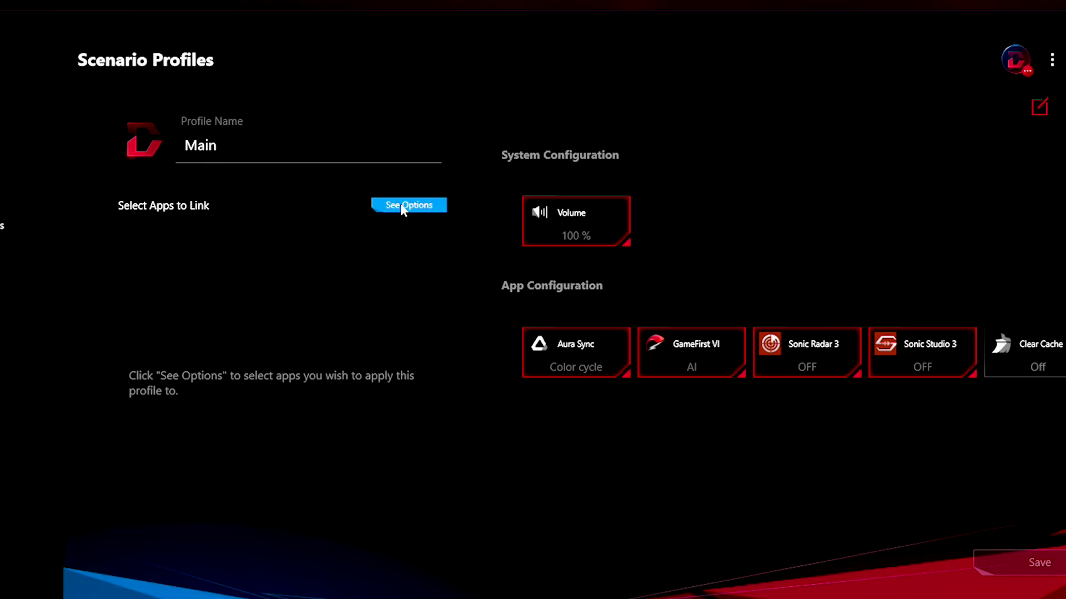
# Save the linked apps, open the Google profile, and launch Chrome from the desktop
pyautogui.click(400, 203)
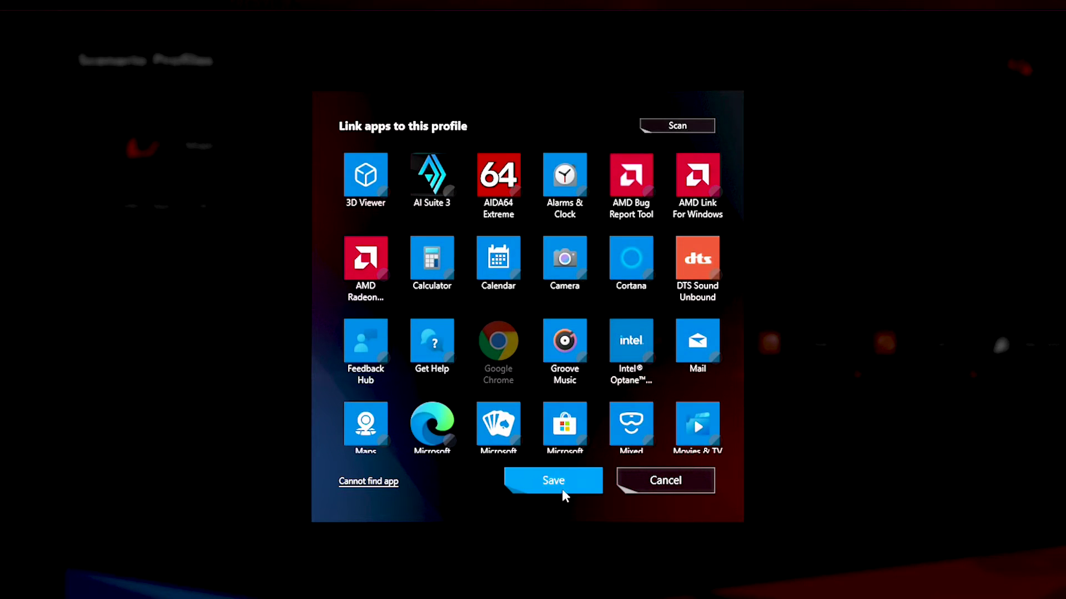
pyautogui.click(560, 489)
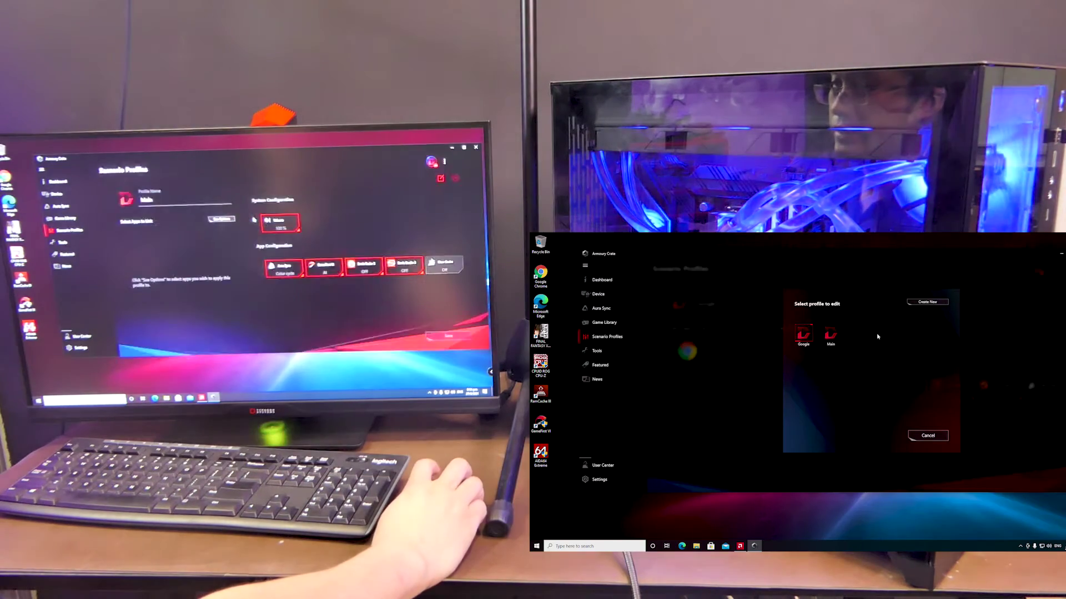
pyautogui.click(803, 336)
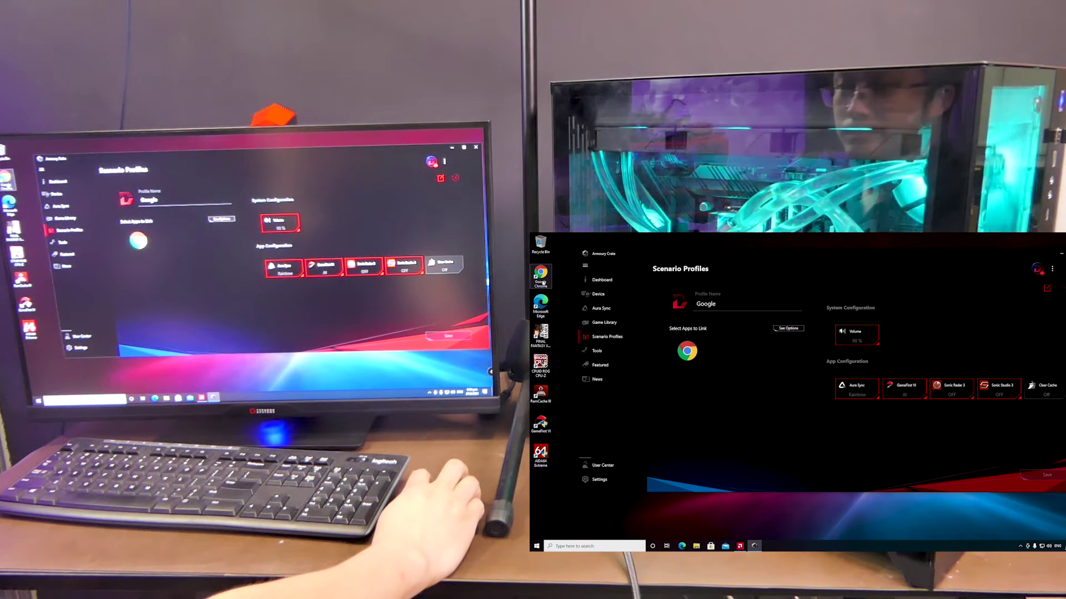
pyautogui.doubleClick(544, 282)
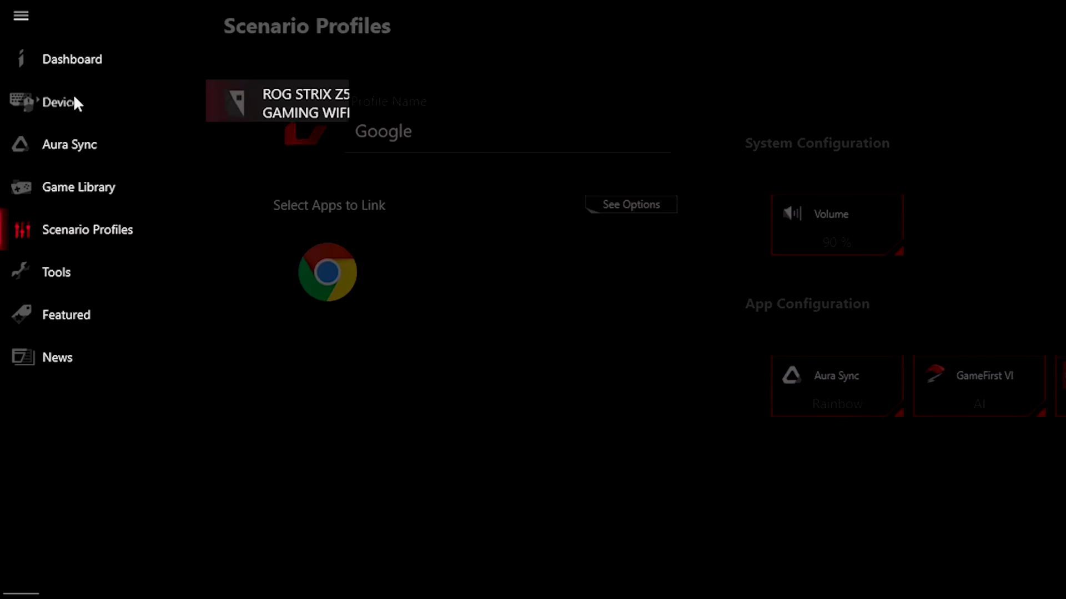
# Browse the motherboard's Device pages for RGB headers and Two-Way AI Noise Cancelation audio
pyautogui.click(280, 109)
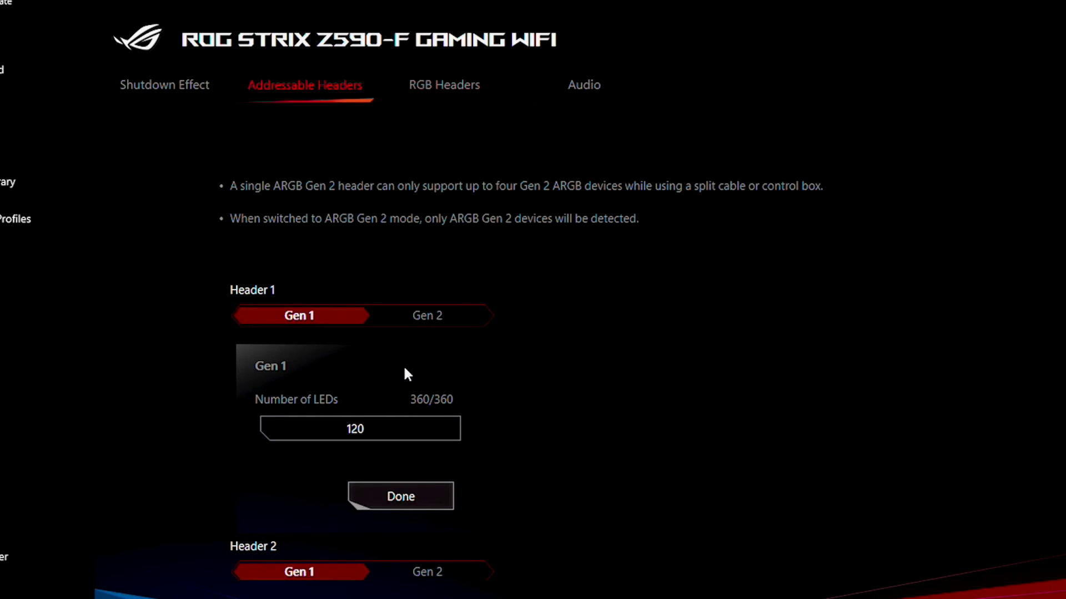
pyautogui.click(430, 91)
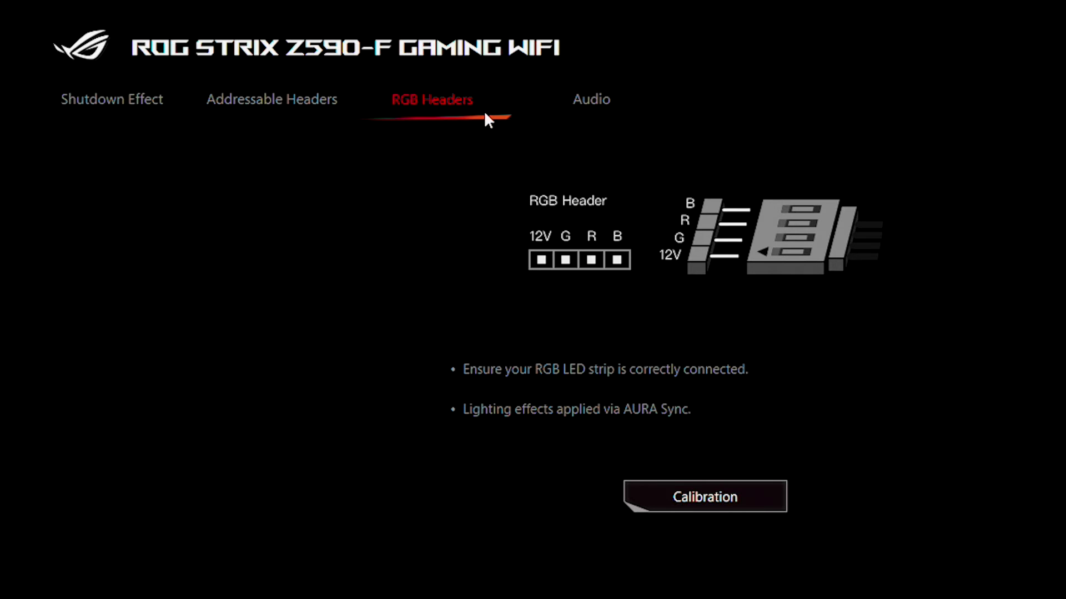
pyautogui.click(593, 100)
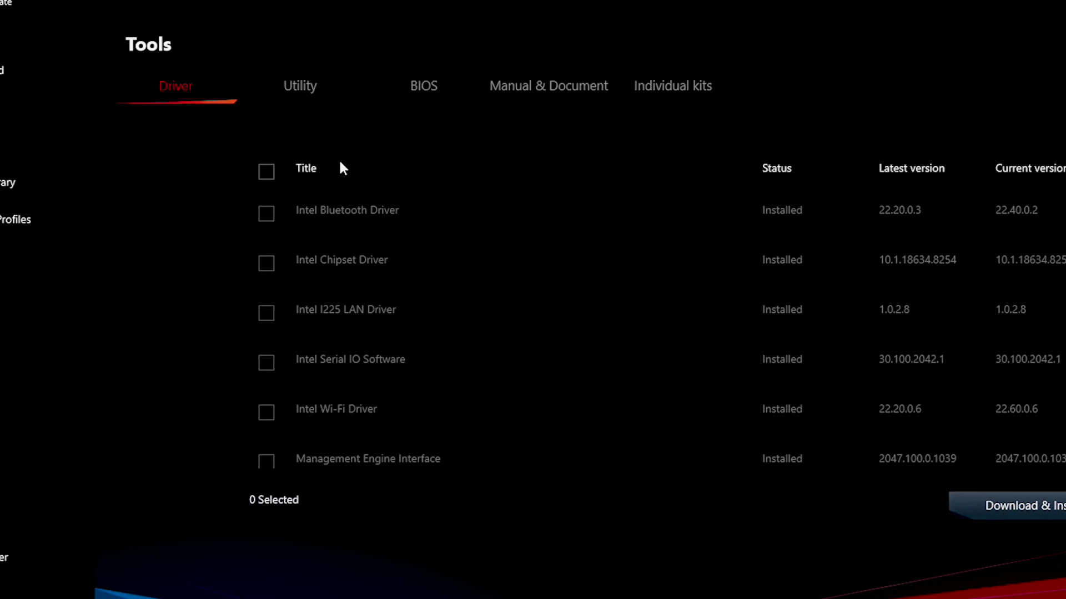
# Switch the Tools page from the driver list to the Utility downloads
pyautogui.click(295, 91)
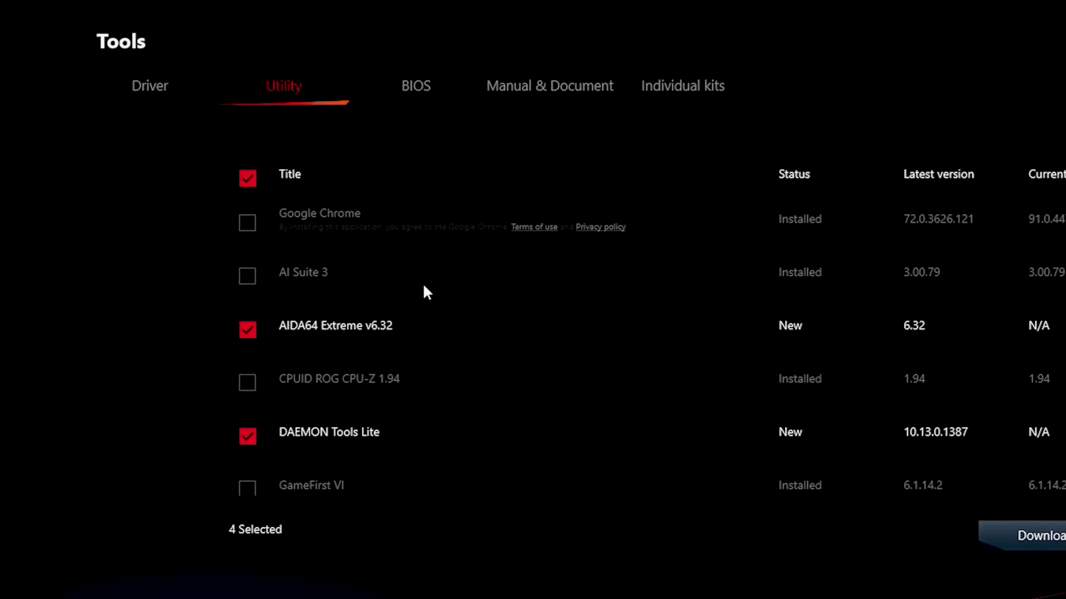
pyautogui.scroll(-1, 422, 283)
pyautogui.scroll(1, 250, 267)
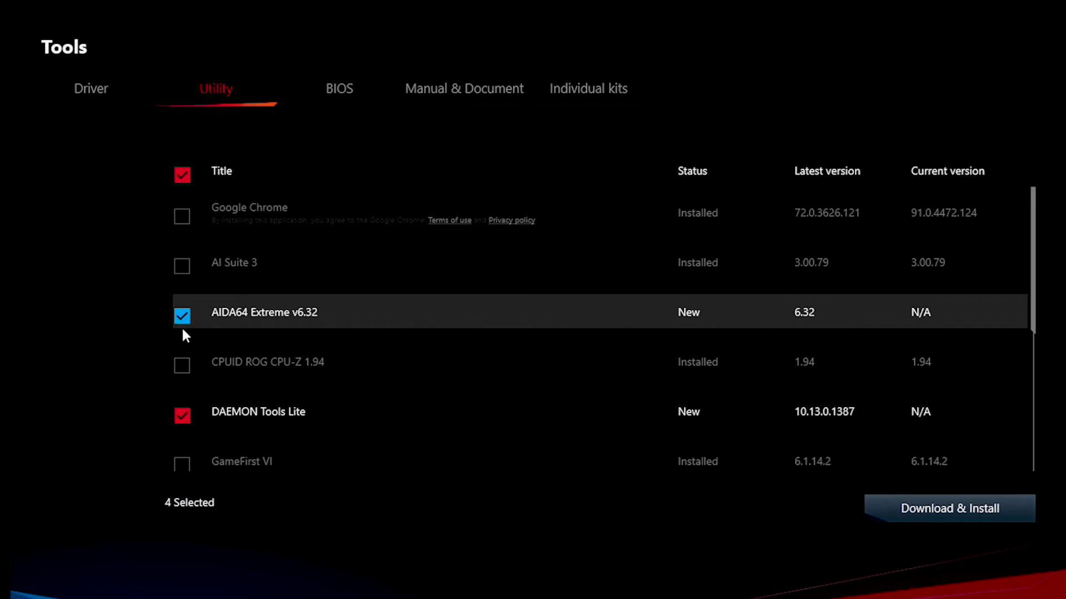
pyautogui.scroll(-5, 279, 440)
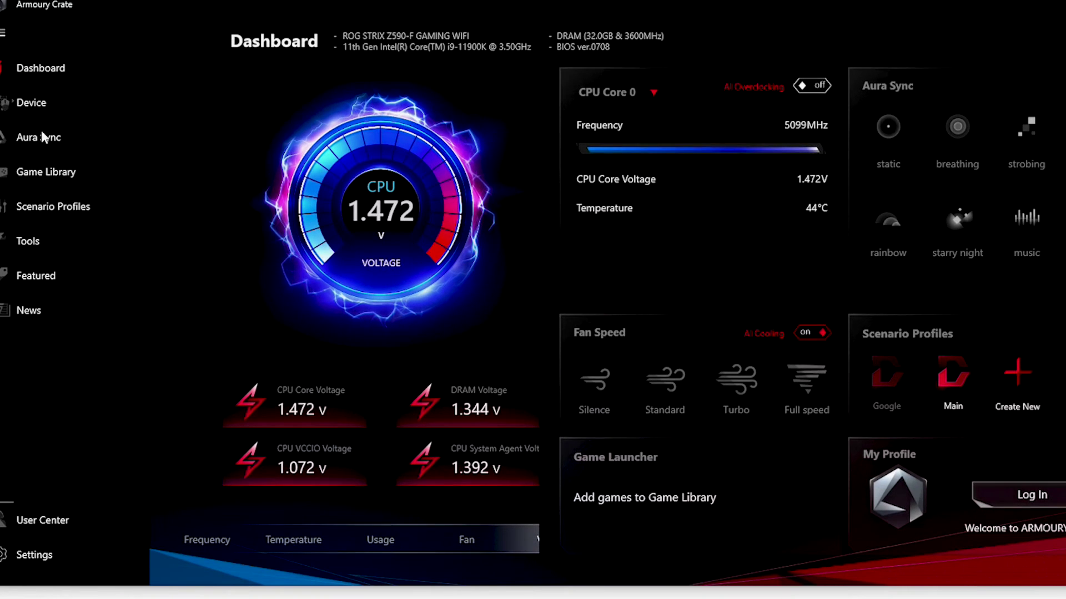
# In Aura Sync effects, choose Waterfall as the Music style and keep the rainbow pattern
pyautogui.click(42, 133)
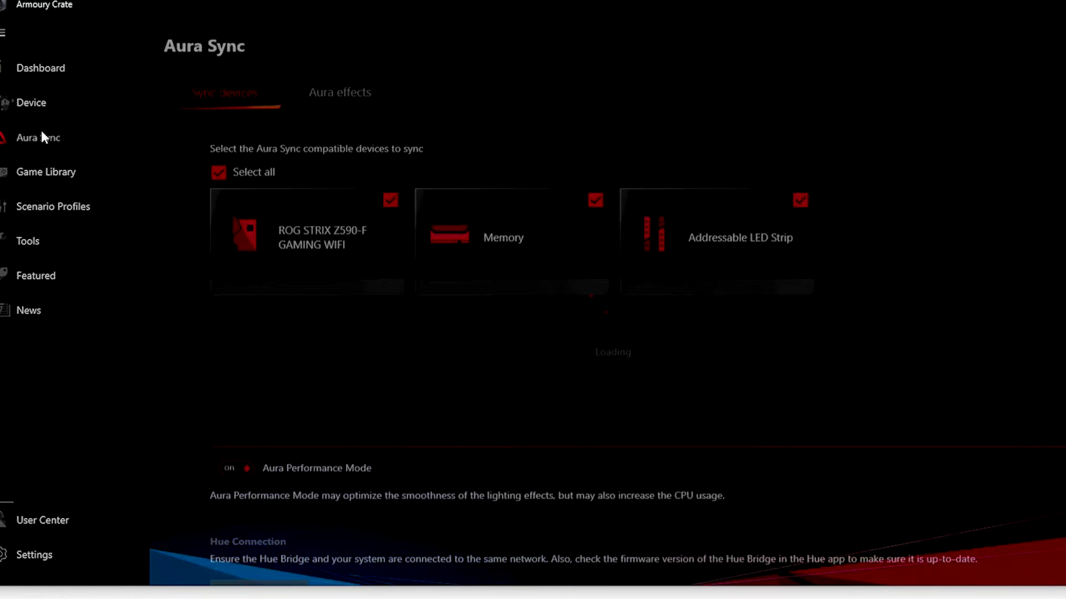
pyautogui.click(344, 87)
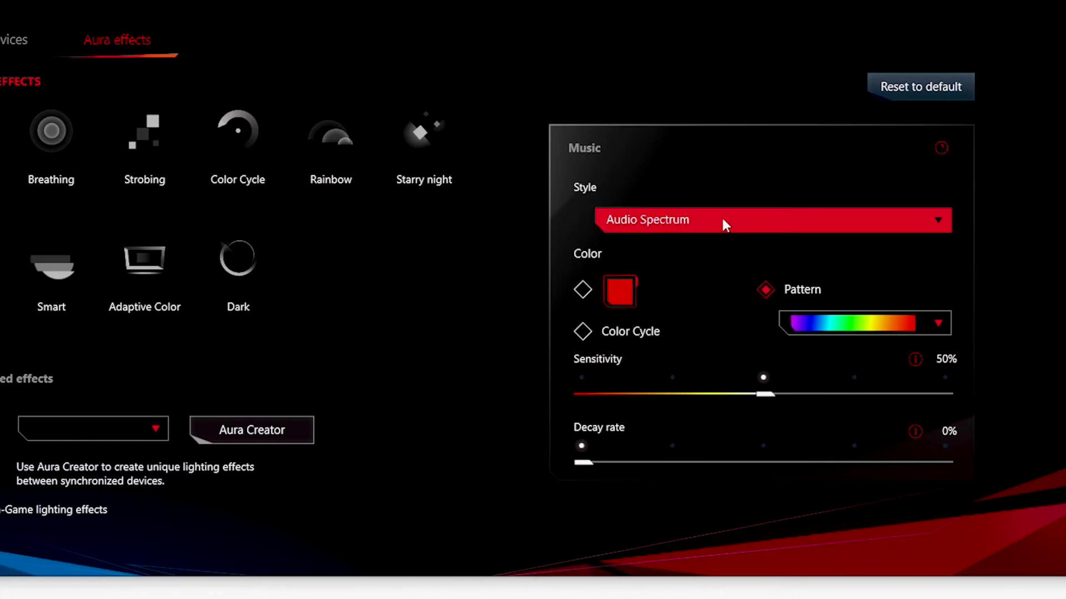
pyautogui.click(722, 220)
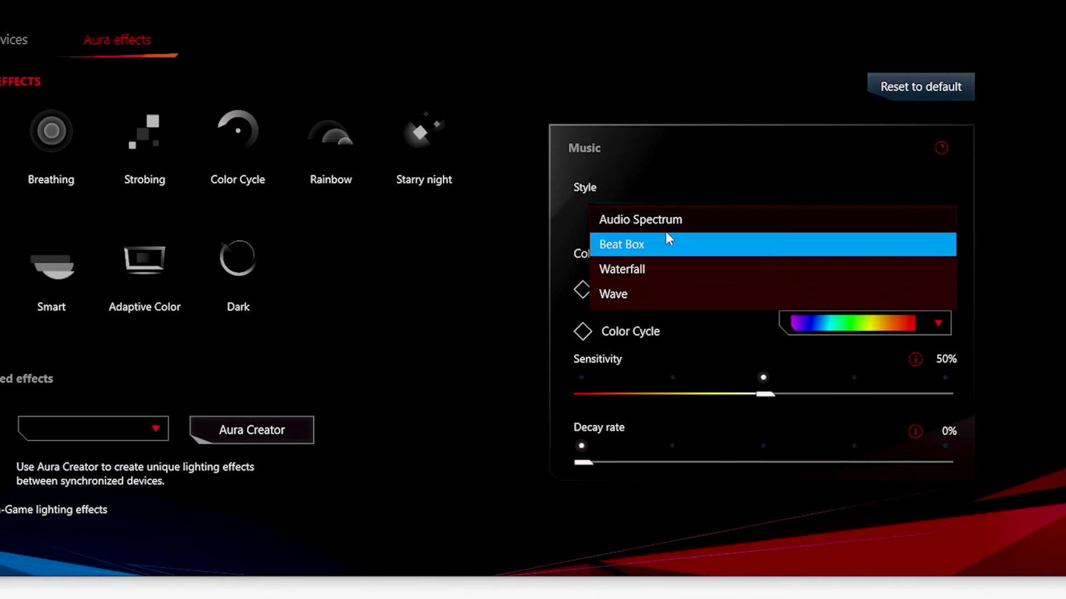
pyautogui.click(866, 324)
pyautogui.click(828, 492)
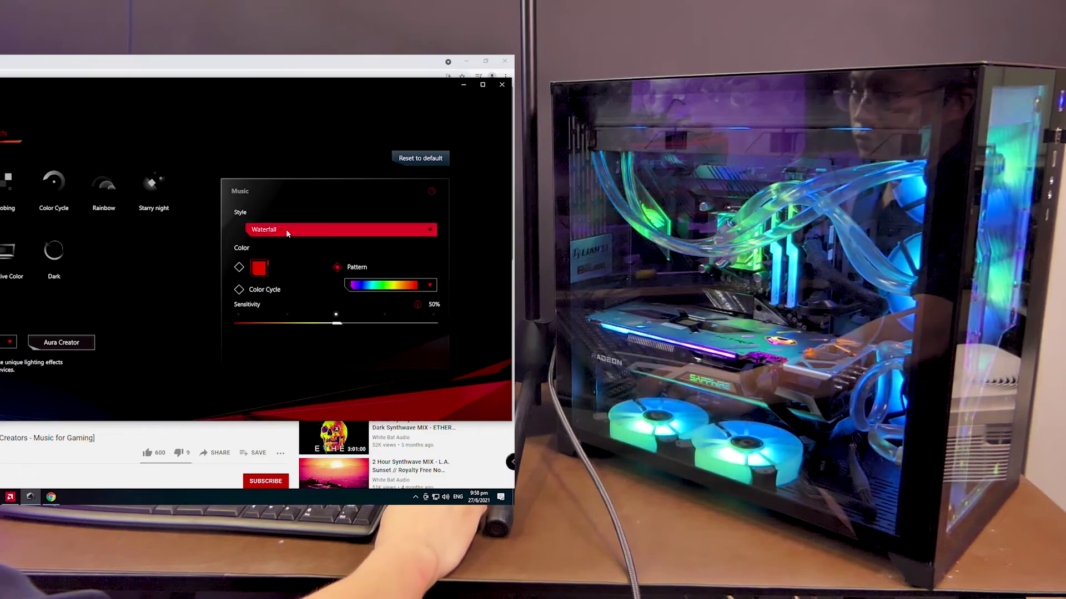
# Change the Music style to Beat Box, then to Audio Spectrum
pyautogui.click(285, 231)
pyautogui.click(288, 217)
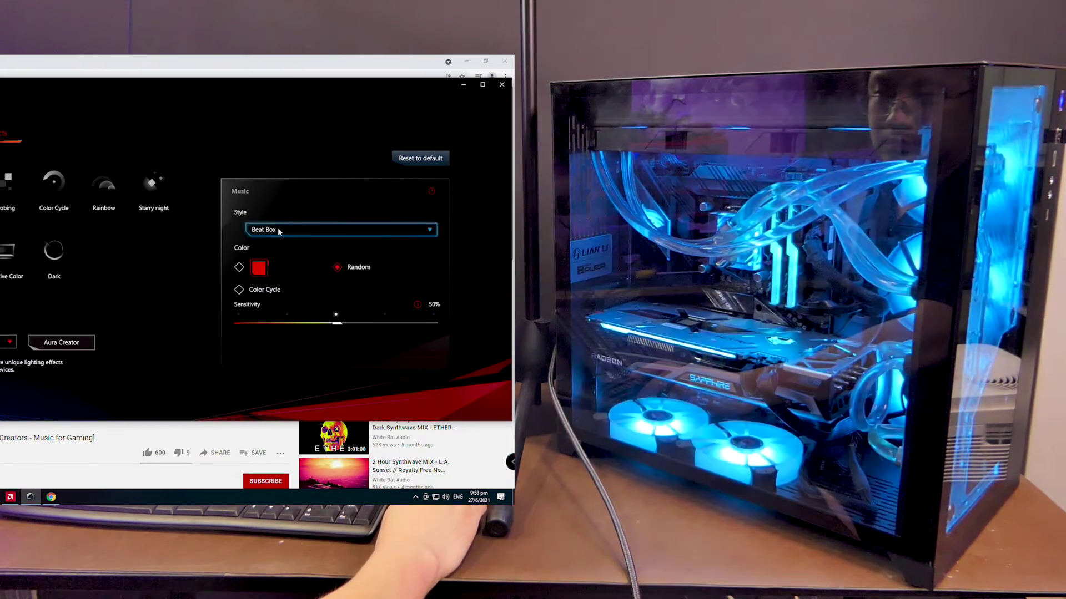
pyautogui.click(279, 231)
pyautogui.click(282, 216)
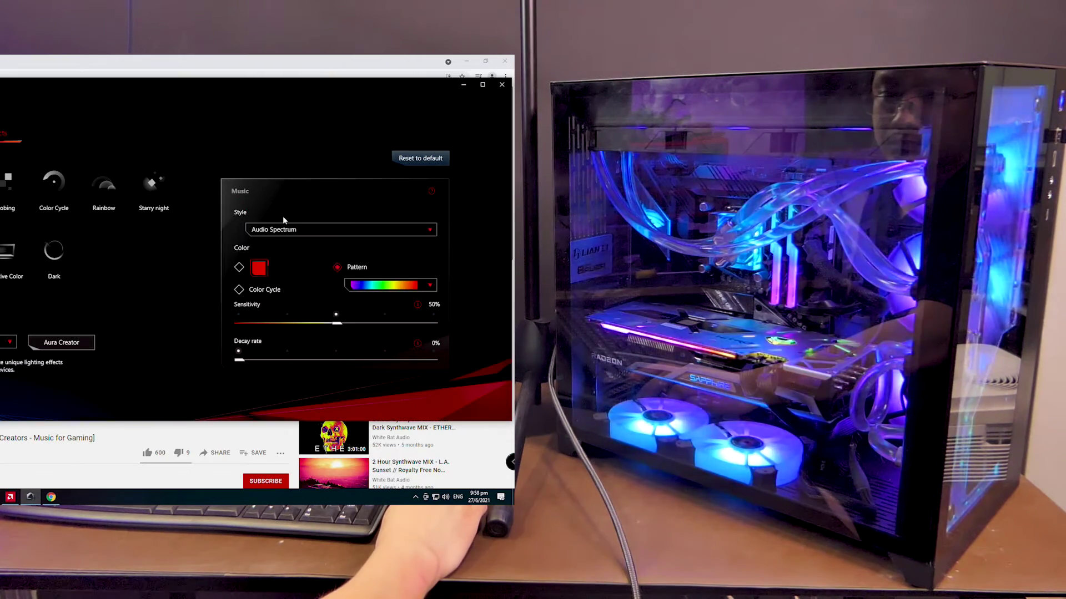
# Apply the yellow-pink pattern and lower sensitivity to 0%
pyautogui.click(398, 285)
pyautogui.click(385, 259)
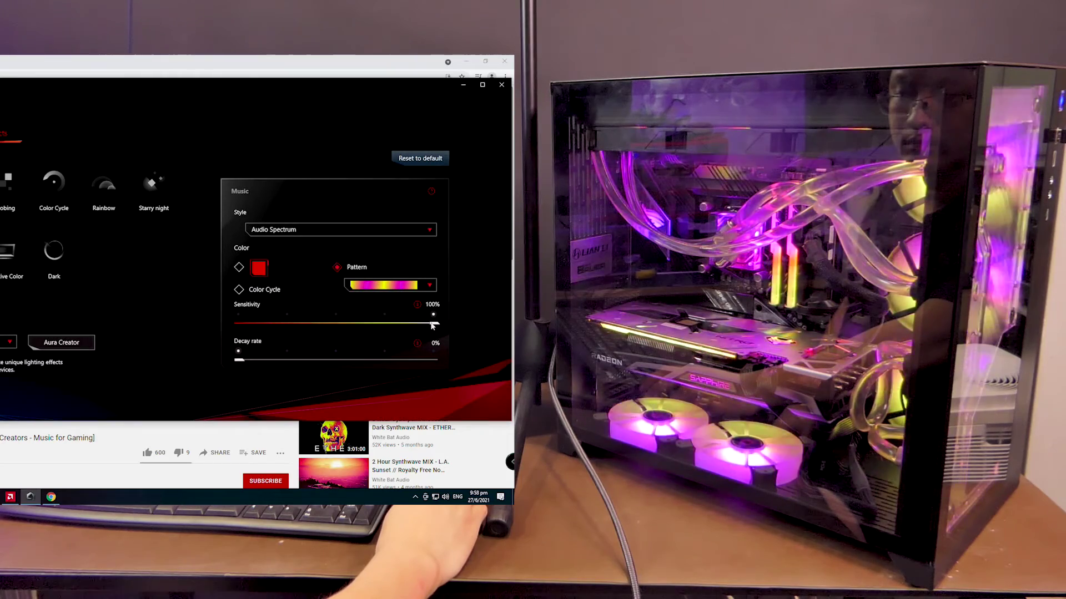
pyautogui.moveTo(254, 324); pyautogui.dragTo(249, 324)
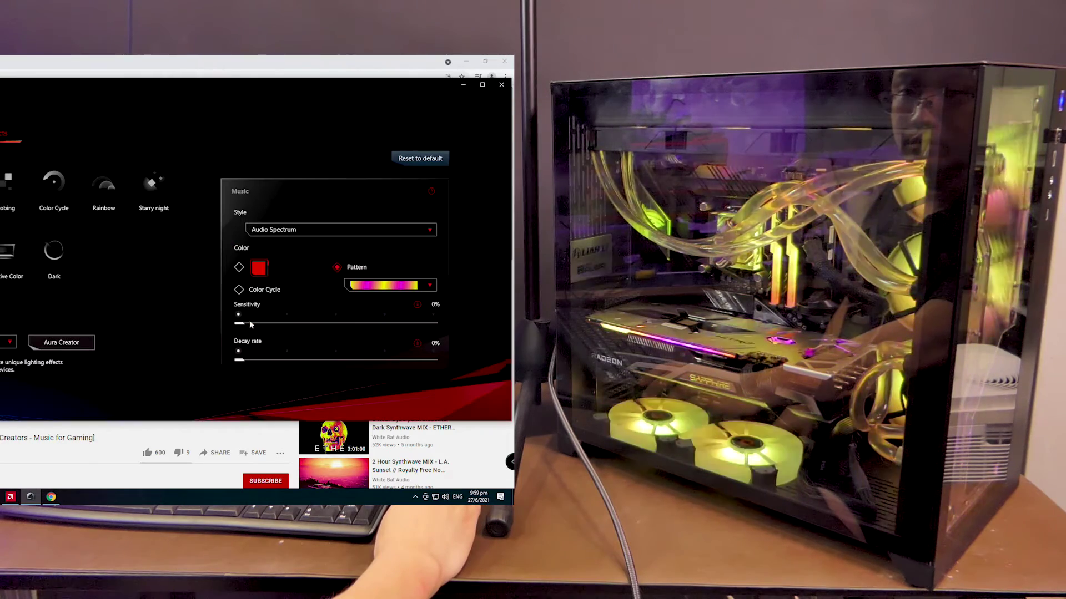
pyautogui.click(420, 285)
# Reselect the rainbow pattern and change the Music style from Audio Spectrum to Waterfall
pyautogui.click(388, 313)
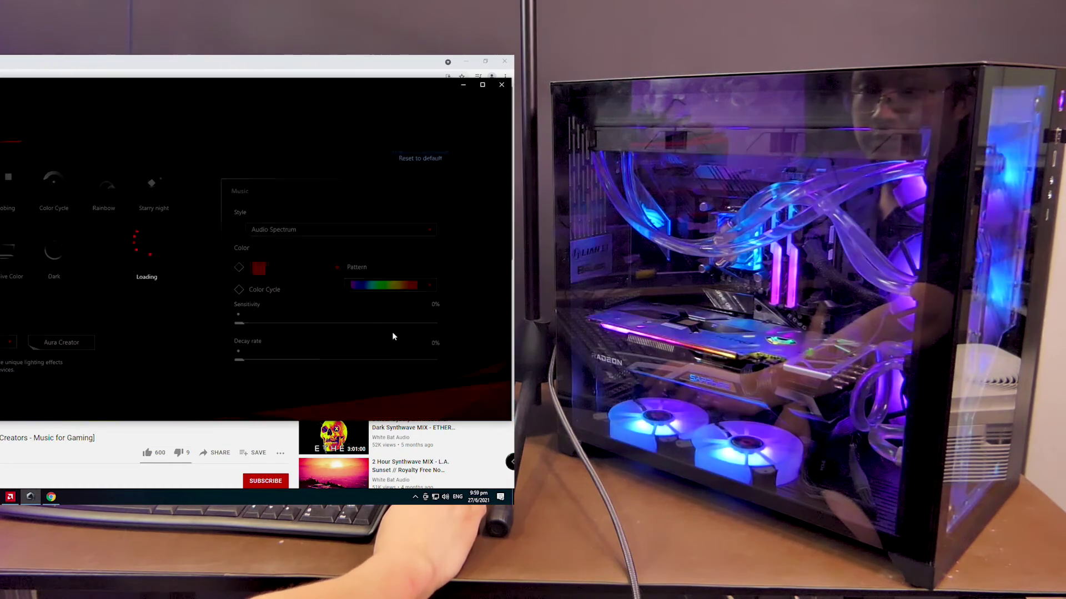
pyautogui.click(332, 234)
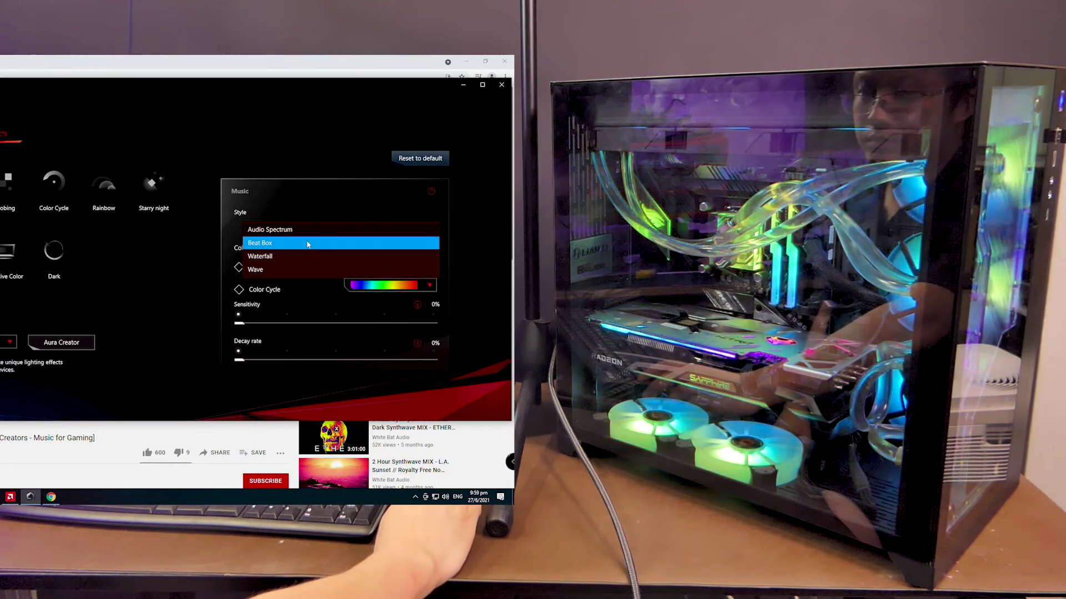
pyautogui.click(305, 235)
pyautogui.click(304, 233)
pyautogui.click(282, 267)
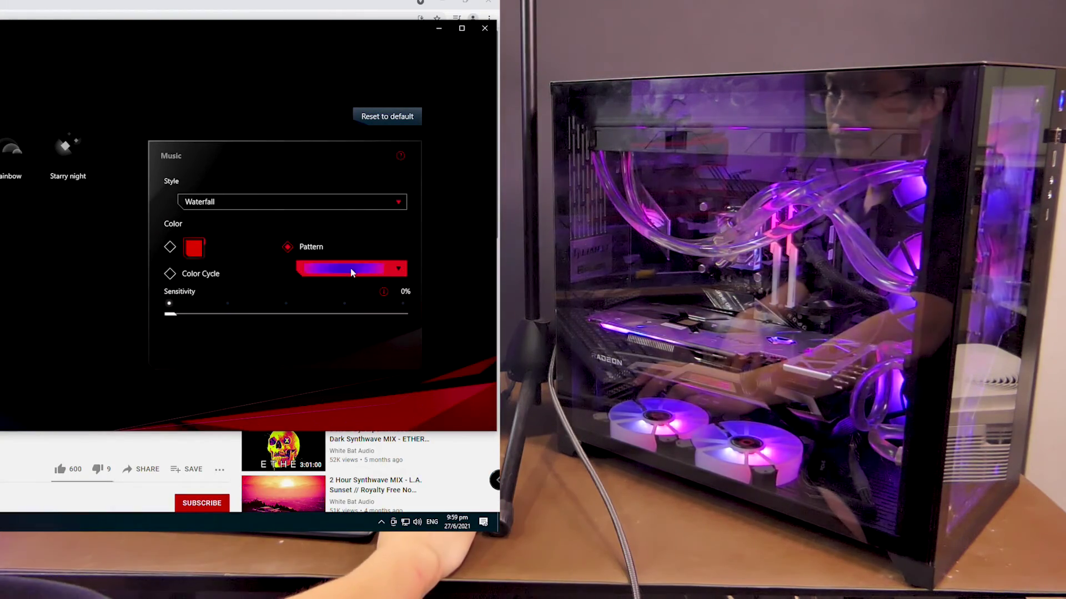
# Pick the green-to-cyan gradient from the Waterfall effect's Pattern list
pyautogui.click(351, 271)
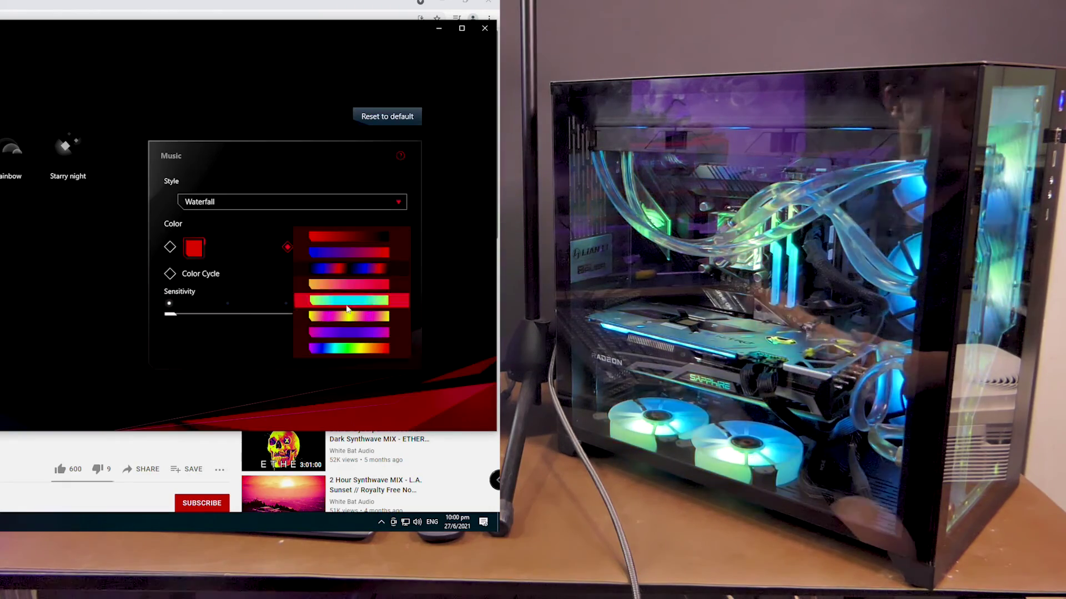
pyautogui.click(348, 310)
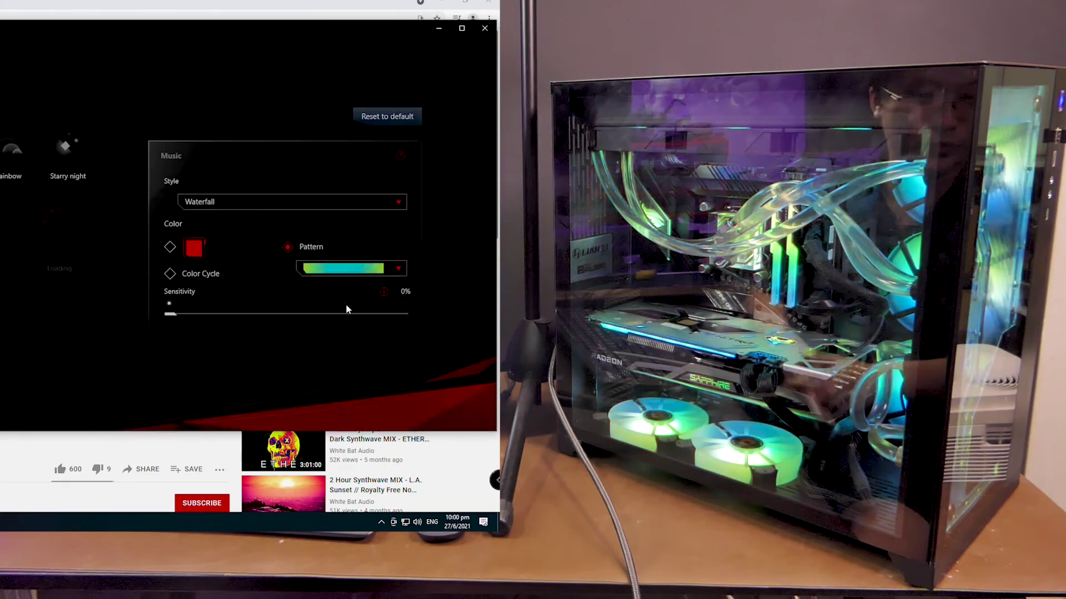